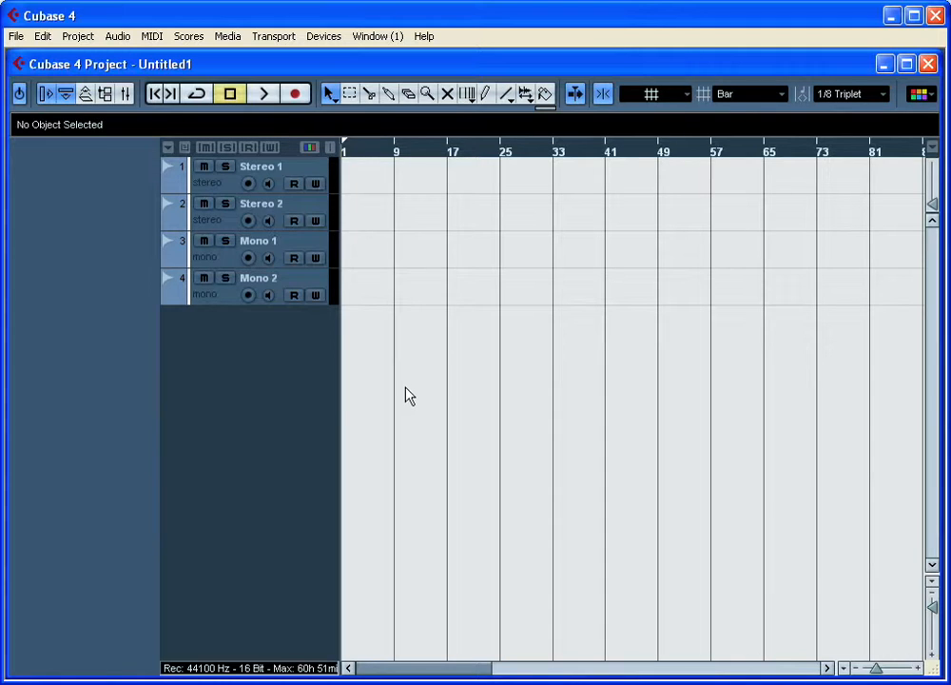
- Open the VST Connections and add one stereo input bus
{"action": "left_click", "coordinate": [324, 37]}
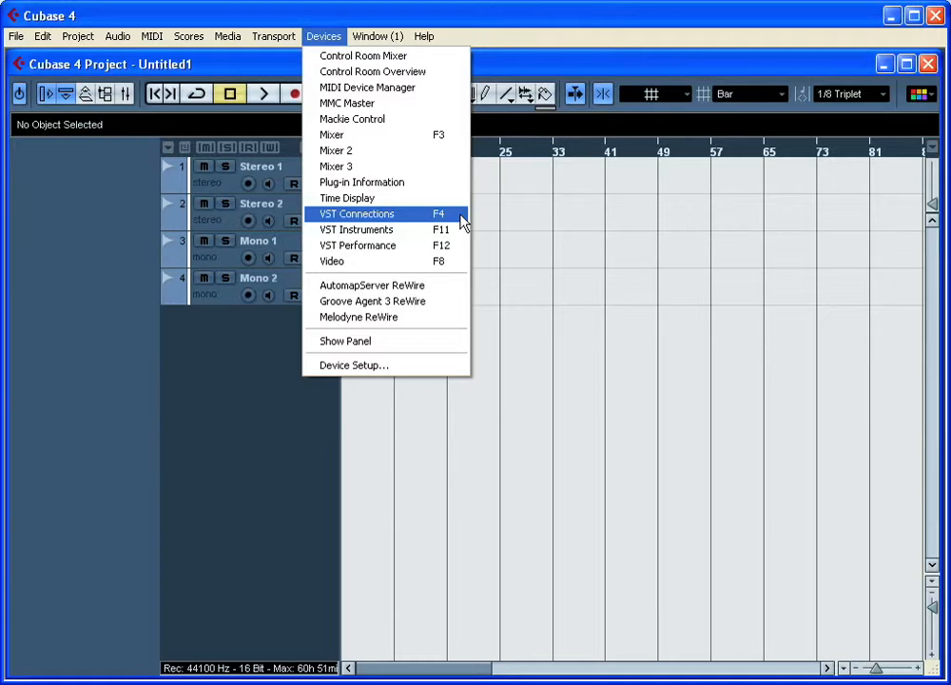
{"action": "left_click", "coordinate": [463, 220]}
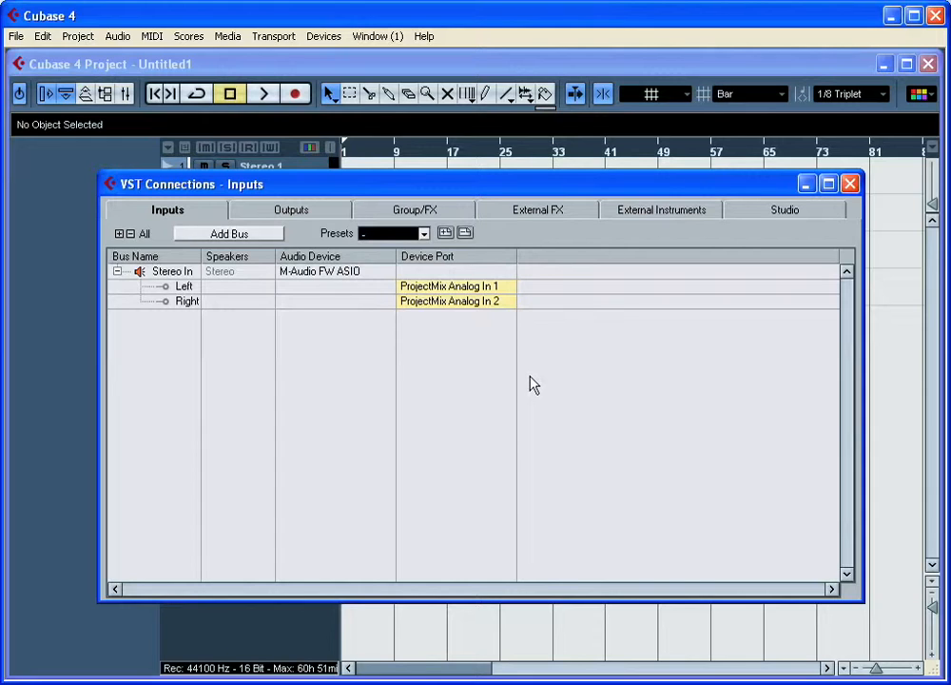
{"action": "left_click", "coordinate": [252, 235]}
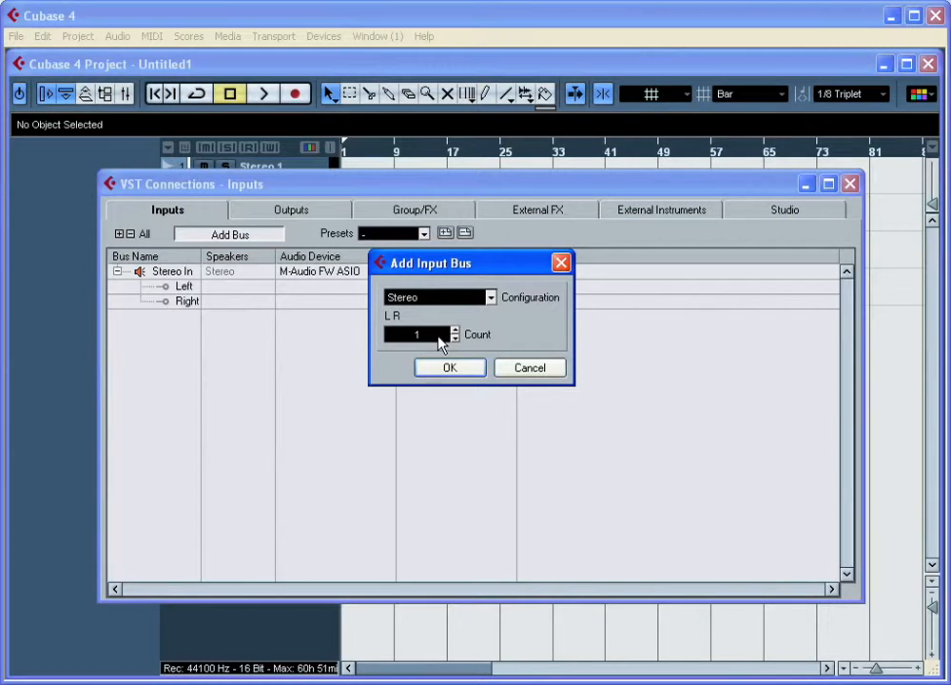
{"action": "left_click", "coordinate": [448, 367]}
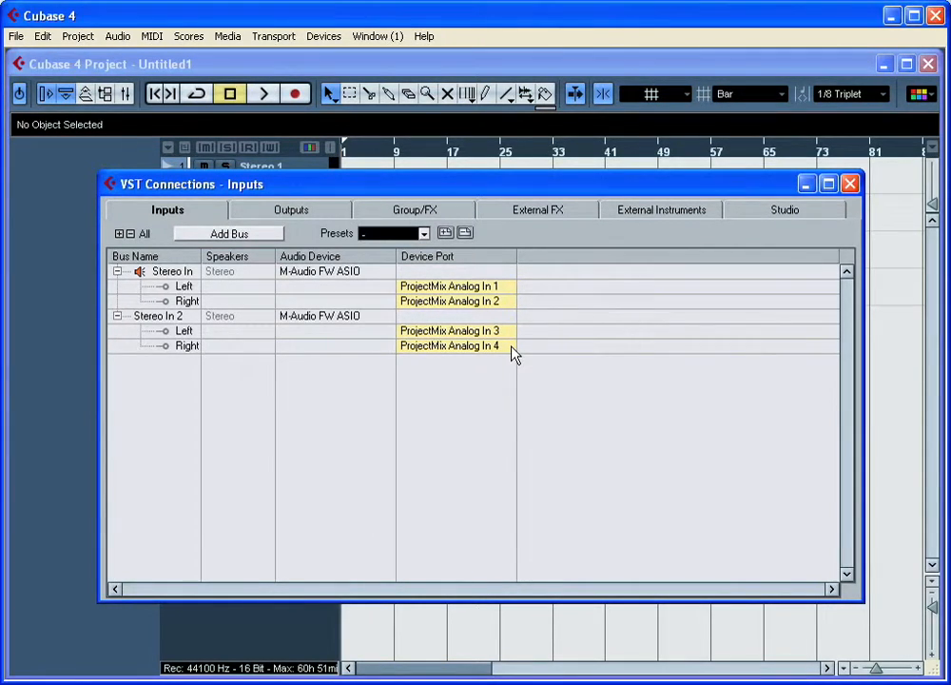
- Add two mono input buses
{"action": "left_click", "coordinate": [257, 238]}
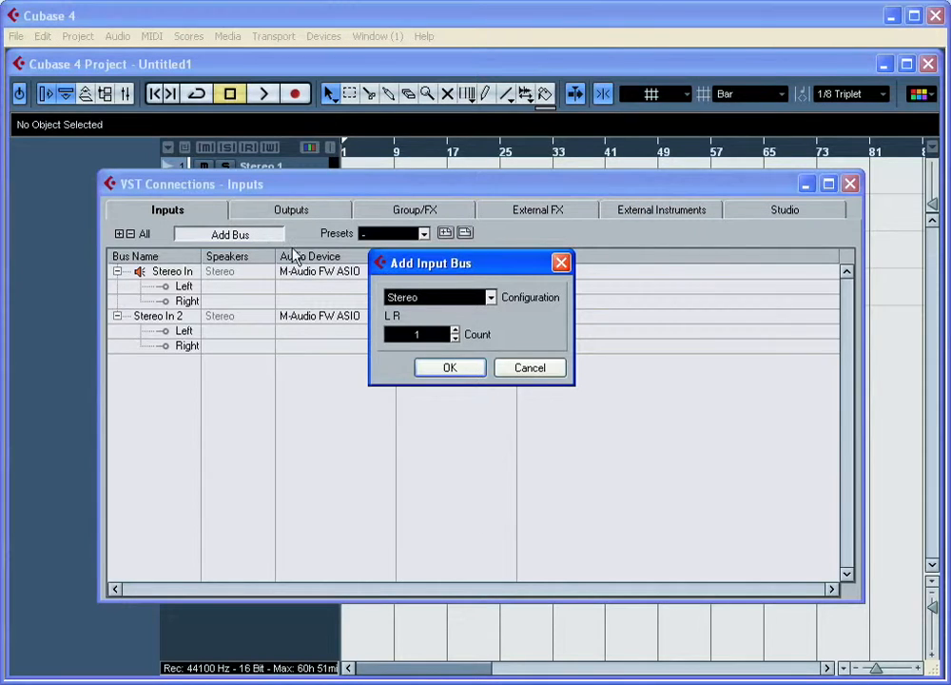
{"action": "left_click", "coordinate": [490, 297]}
{"action": "left_click", "coordinate": [449, 320]}
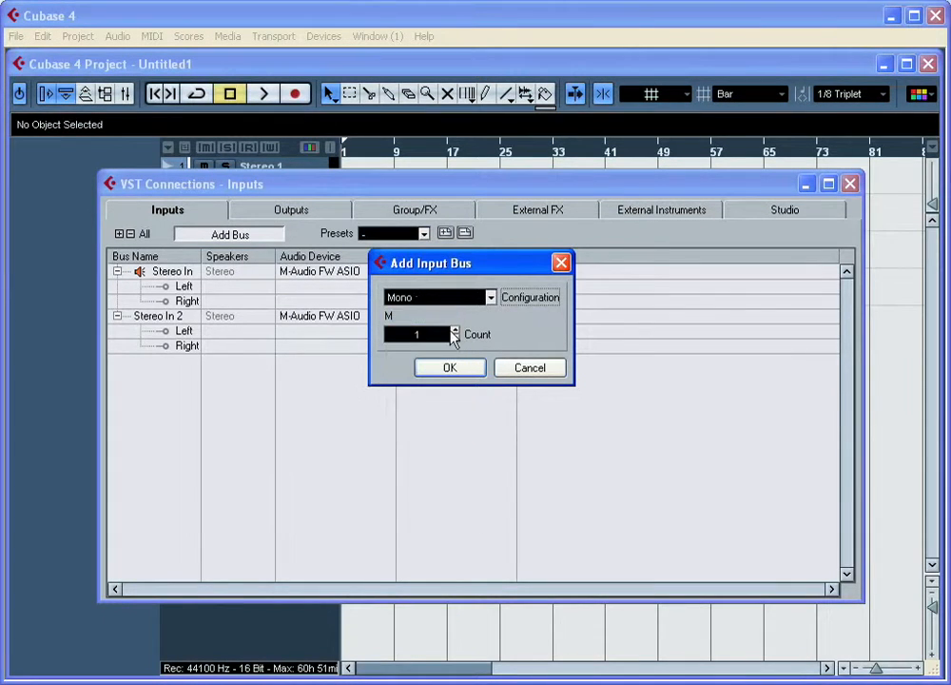
{"action": "left_click", "coordinate": [454, 331]}
{"action": "left_click", "coordinate": [464, 367]}
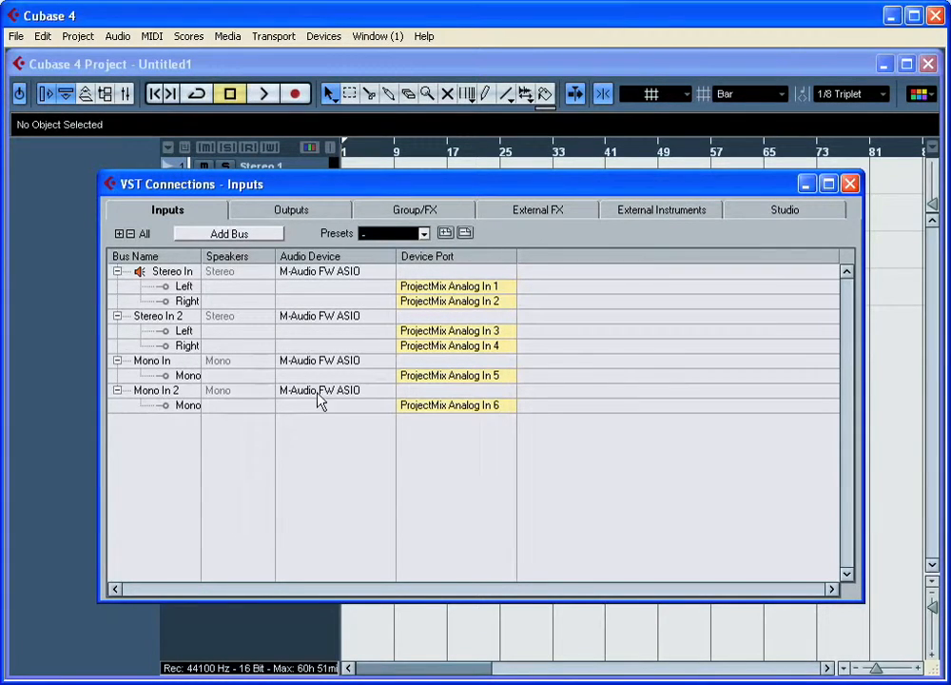
- Assign the Mono In bus to ProjectMix Analog In 1 and the Mono In 2 bus to ProjectMix Analog In 2
{"action": "left_click", "coordinate": [507, 378]}
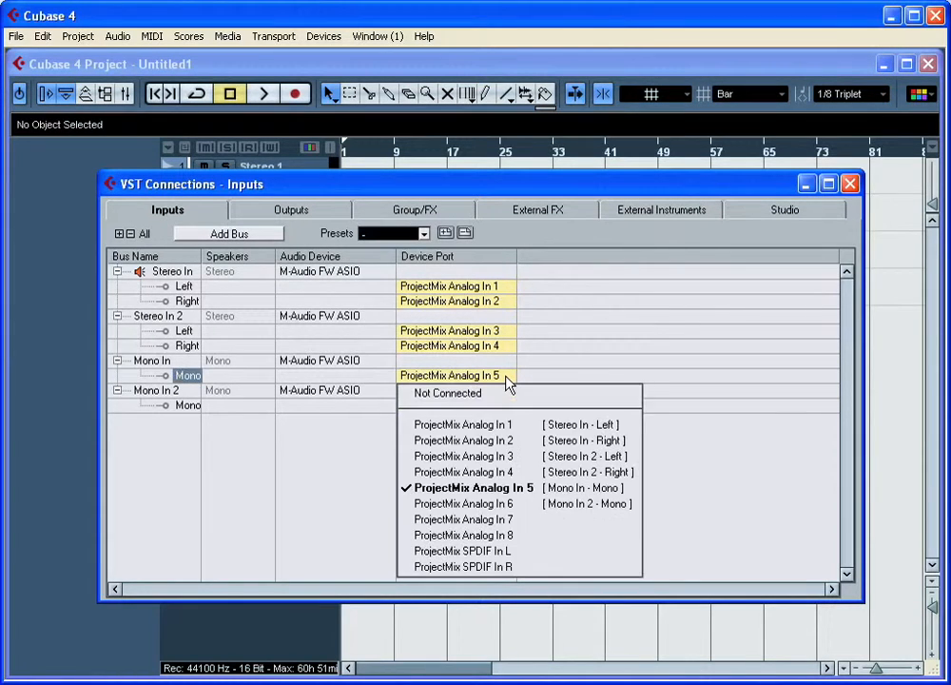
{"action": "left_click", "coordinate": [521, 429]}
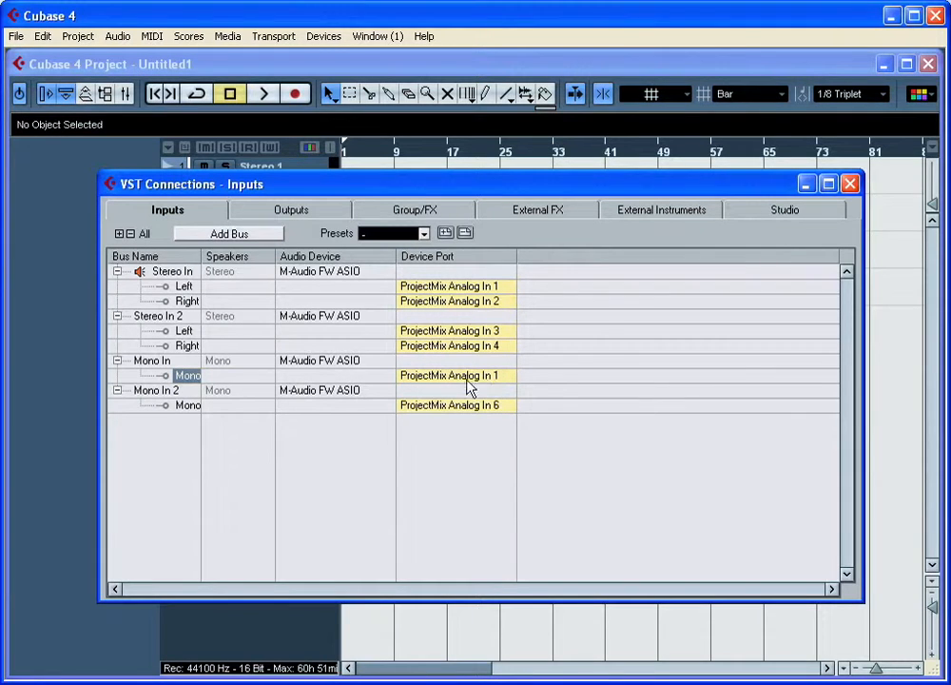
{"action": "left_click", "coordinate": [492, 408]}
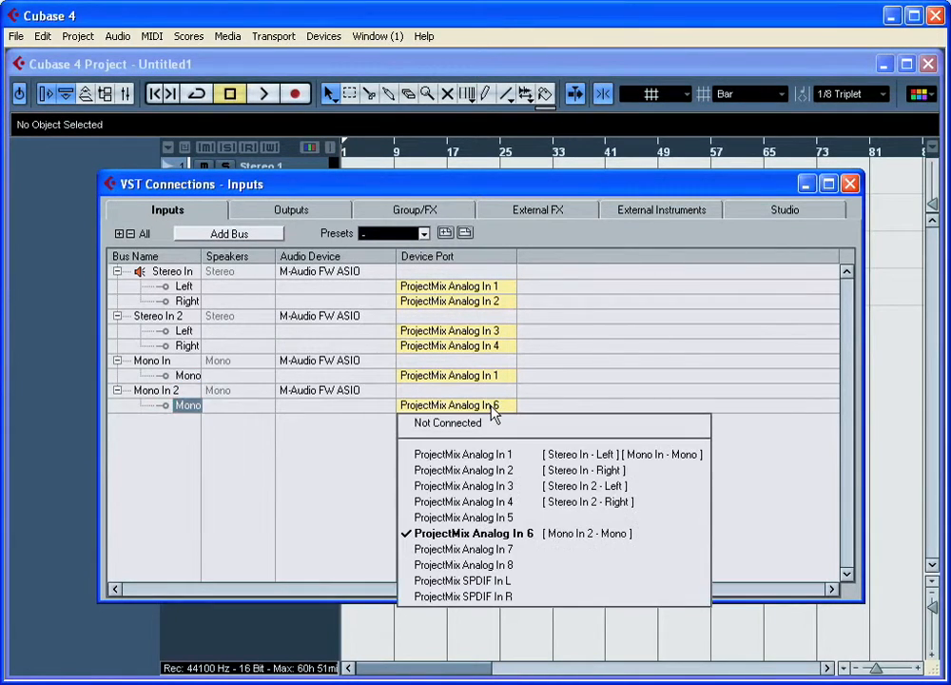
{"action": "left_click", "coordinate": [499, 470]}
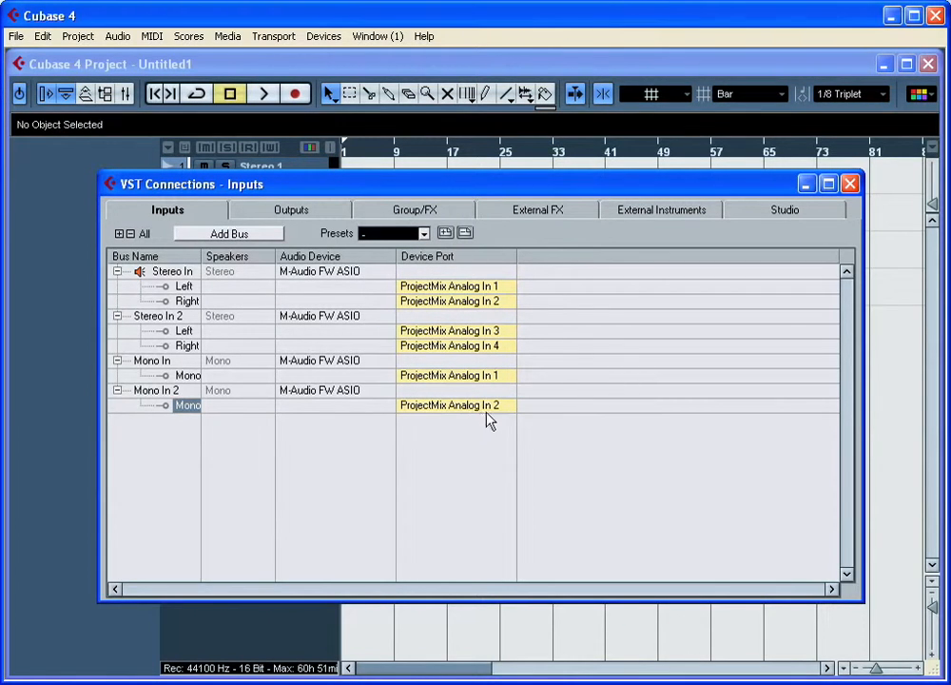
- Rename the mono input buses Mono In and Mono In 2 as MIC 1 and MIC 2
{"action": "left_click", "coordinate": [142, 362]}
{"action": "left_click", "coordinate": [142, 363]}
{"action": "type", "text": "MIC"}
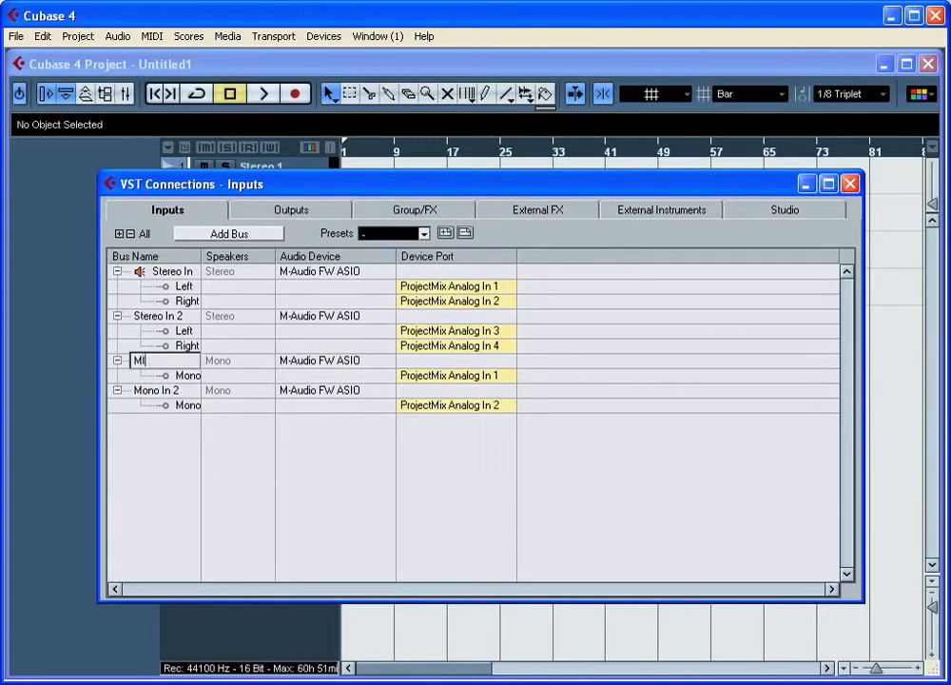
{"action": "type", "text": " 1"}
{"action": "left_click", "coordinate": [143, 397]}
{"action": "left_click", "coordinate": [139, 395]}
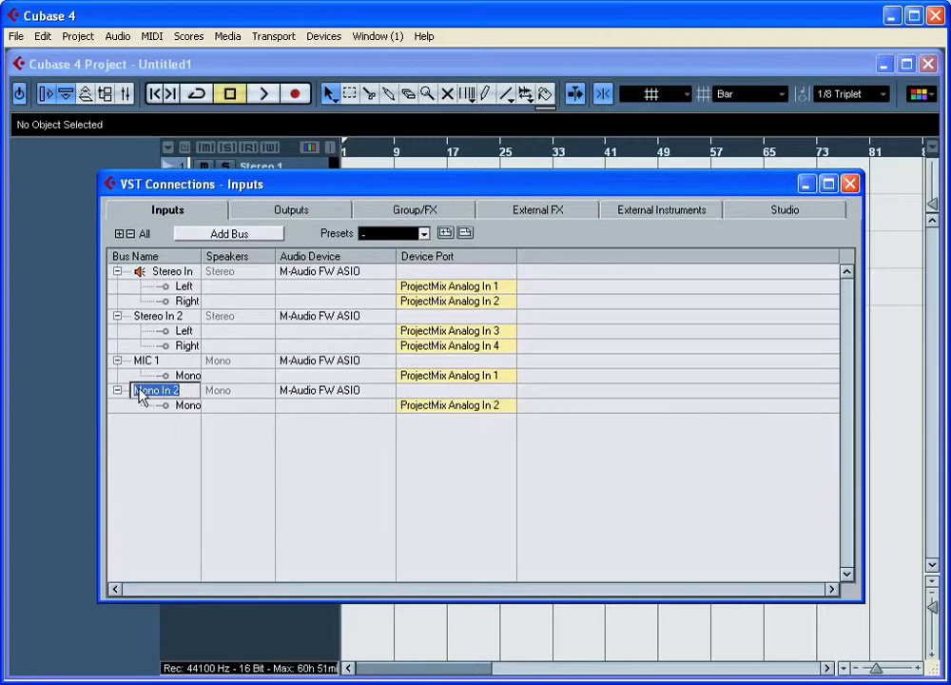
{"action": "type", "text": "MIC 2"}
{"action": "left_click", "coordinate": [138, 430]}
- Add one stereo output bus and view the Studio connections before closing VST Connections
{"action": "left_click", "coordinate": [288, 213]}
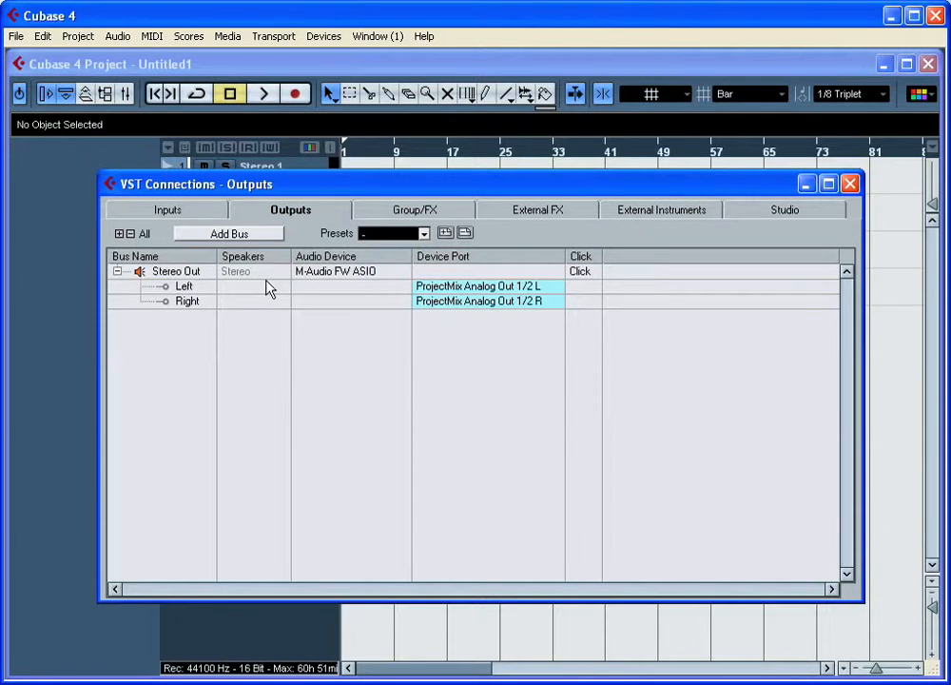
{"action": "left_click", "coordinate": [262, 243]}
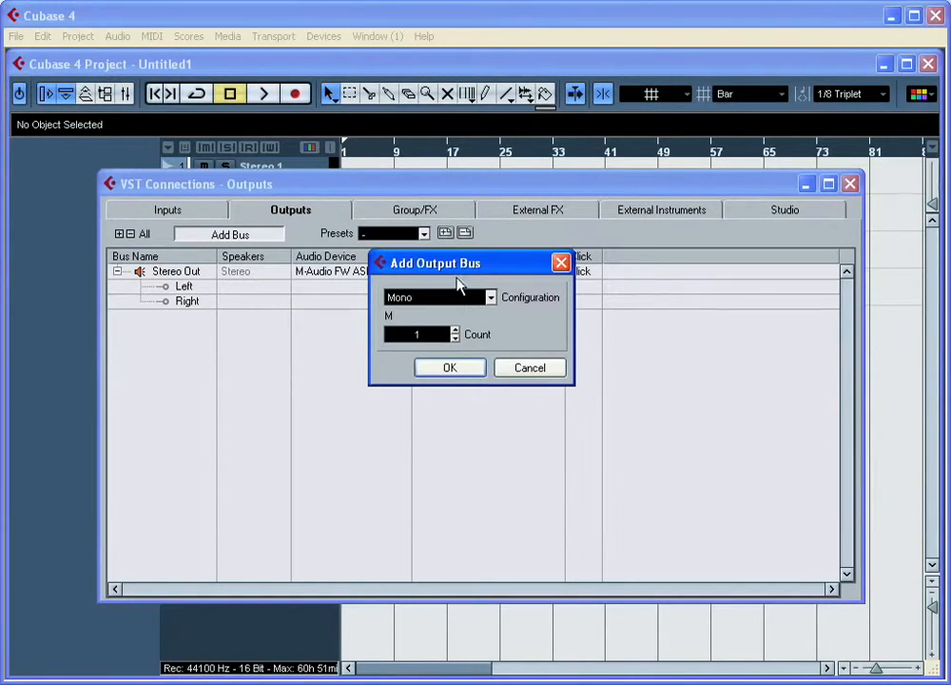
{"action": "left_click", "coordinate": [490, 297]}
{"action": "left_click", "coordinate": [446, 333]}
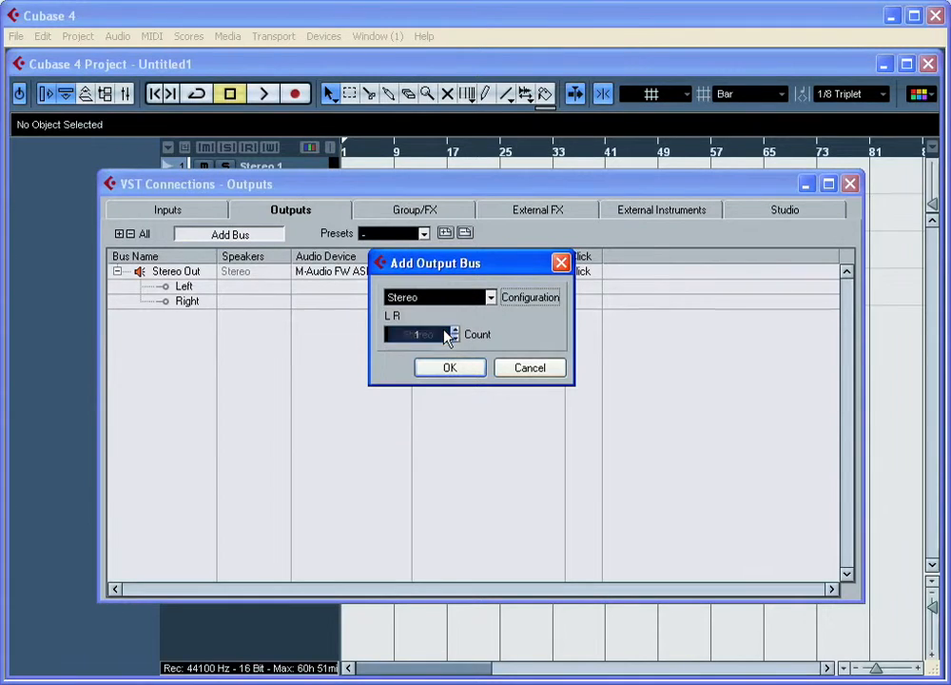
{"action": "left_click", "coordinate": [451, 370]}
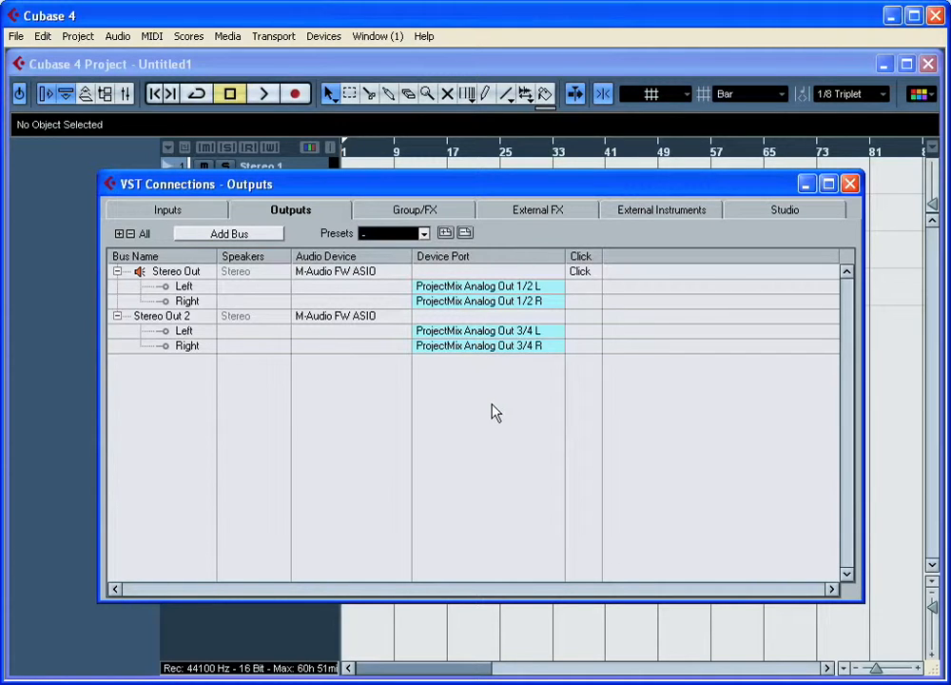
{"action": "left_click", "coordinate": [751, 219]}
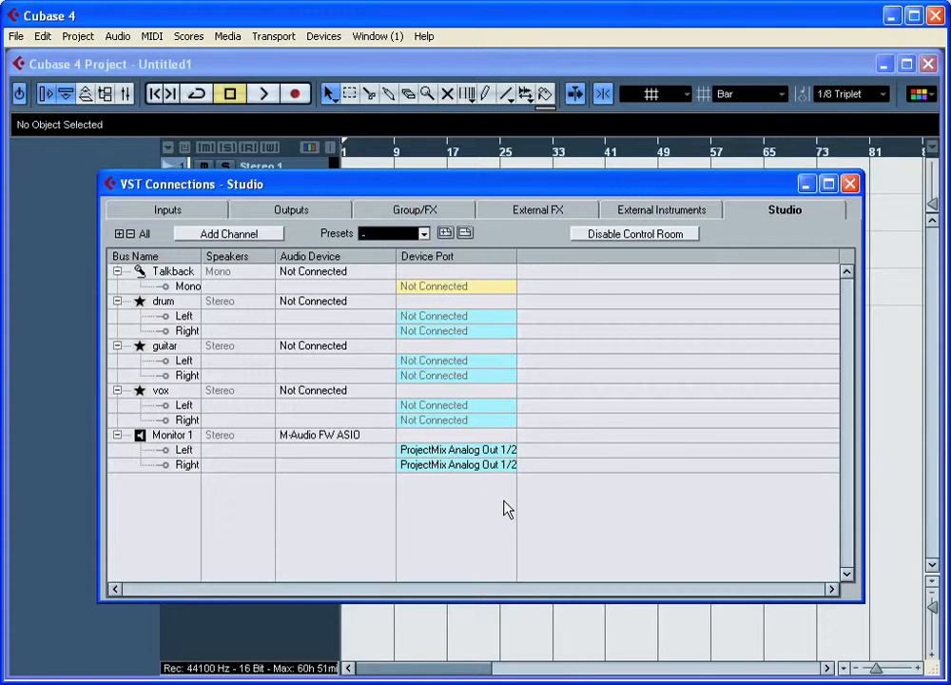
{"action": "left_click", "coordinate": [850, 184]}
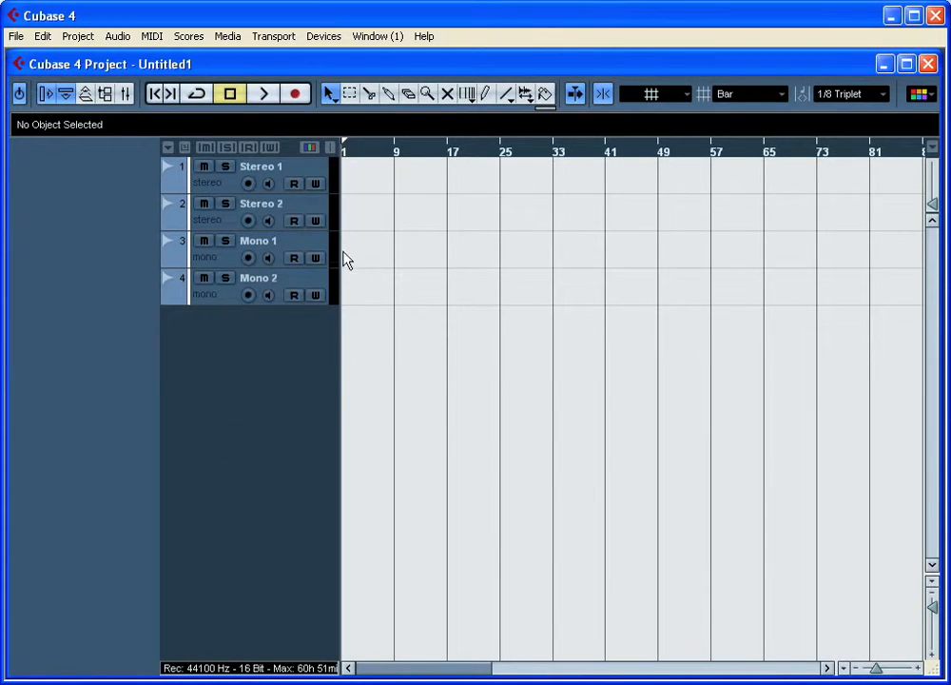
- Set the Stereo 1 track's input to Stereo In and the Stereo 2 track's input to Stereo In 2
{"action": "left_click", "coordinate": [304, 171]}
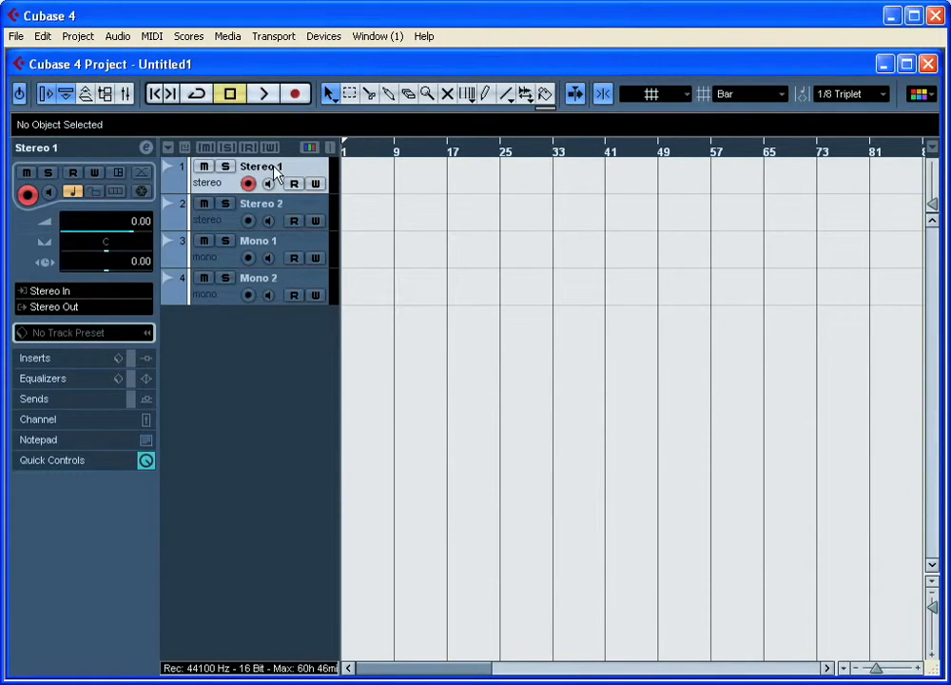
{"action": "left_click", "coordinate": [95, 292]}
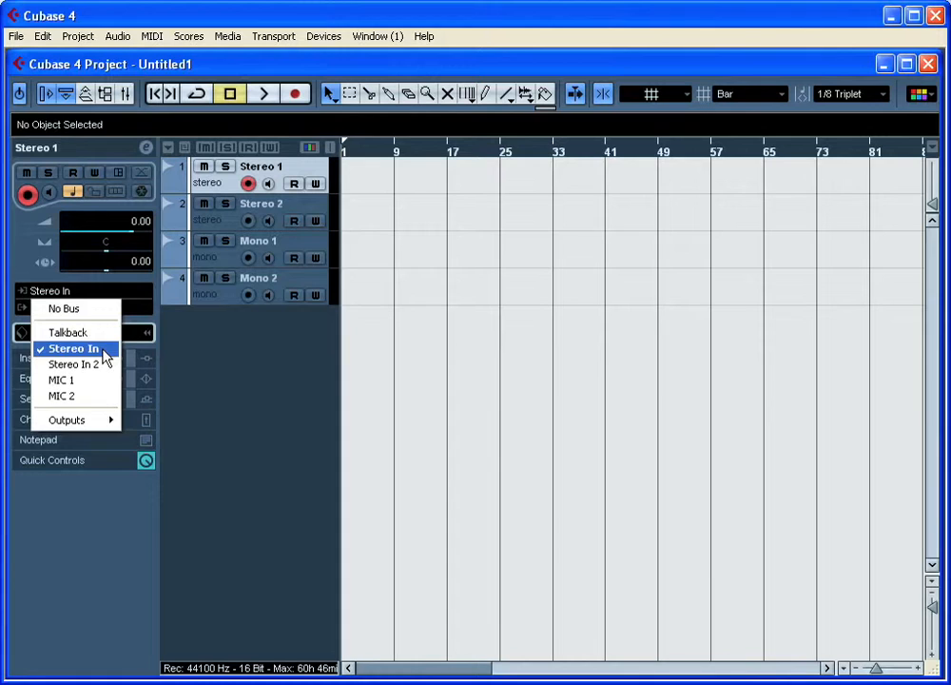
{"action": "left_click", "coordinate": [74, 348]}
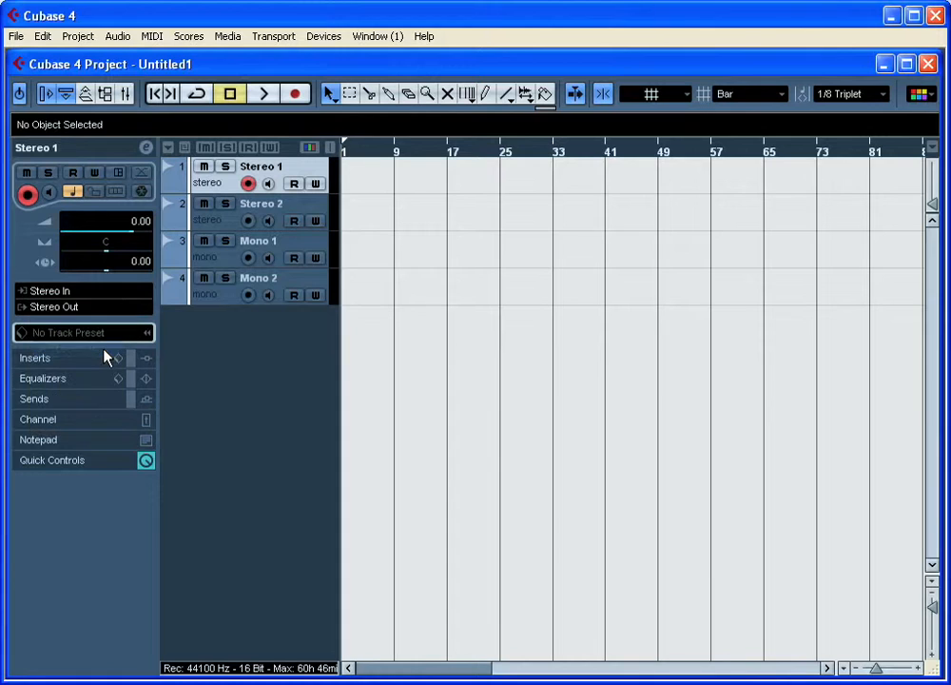
{"action": "left_click", "coordinate": [228, 227]}
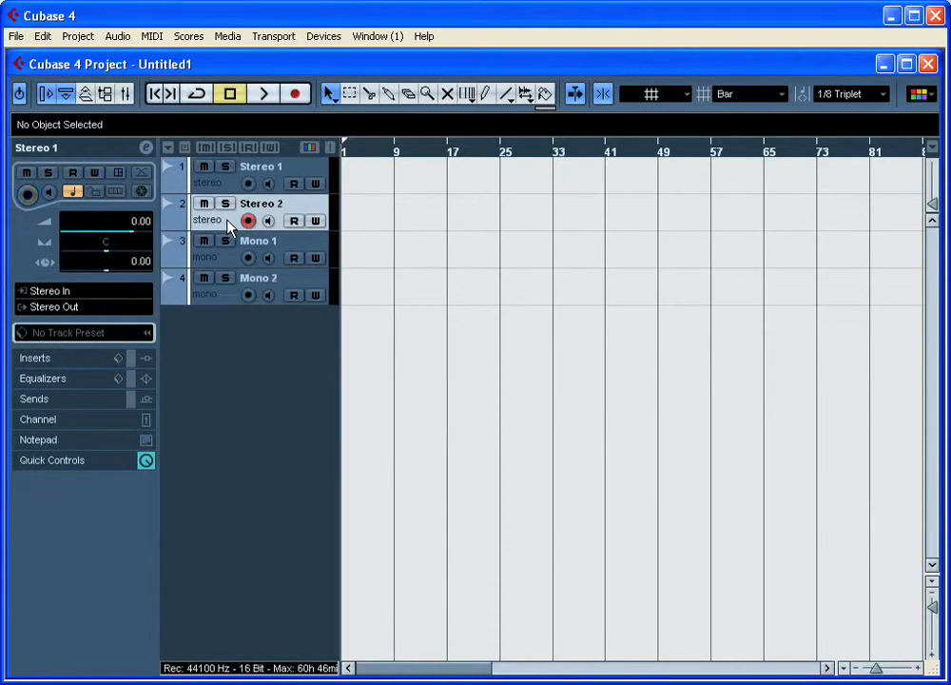
{"action": "left_click", "coordinate": [134, 293]}
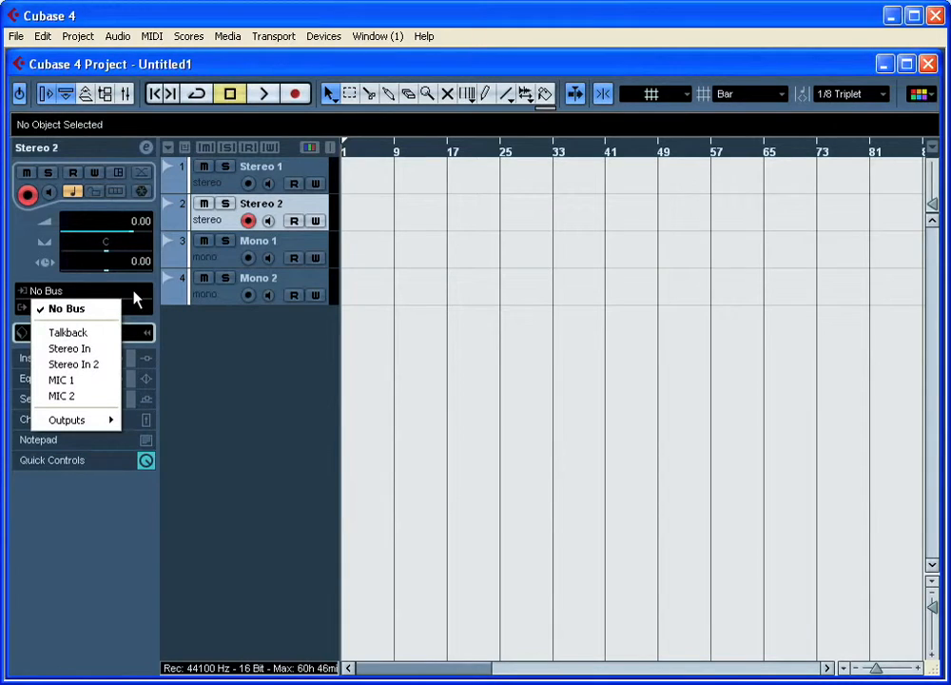
{"action": "left_click", "coordinate": [74, 364]}
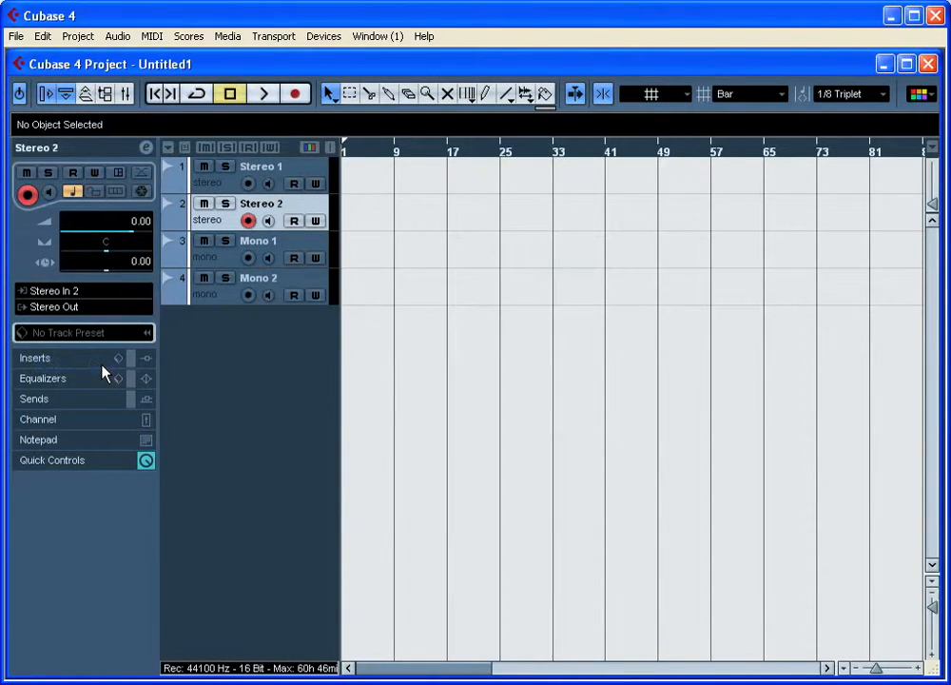
- Set the Mono 1 track's input to MIC 1 and the Mono 2 track's input to MIC 2
{"action": "left_click", "coordinate": [225, 258]}
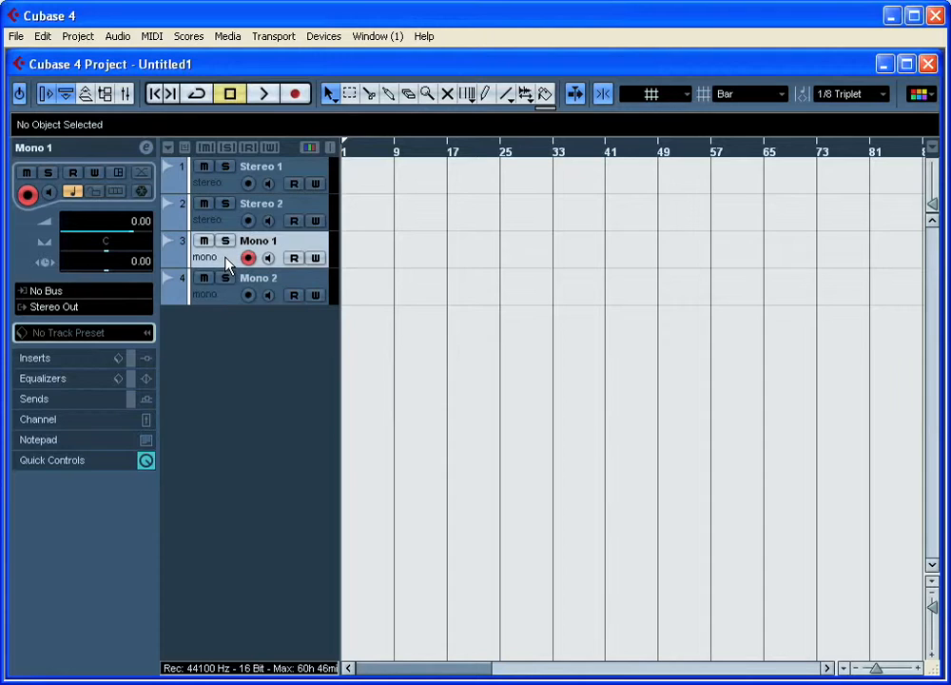
{"action": "left_click", "coordinate": [131, 297]}
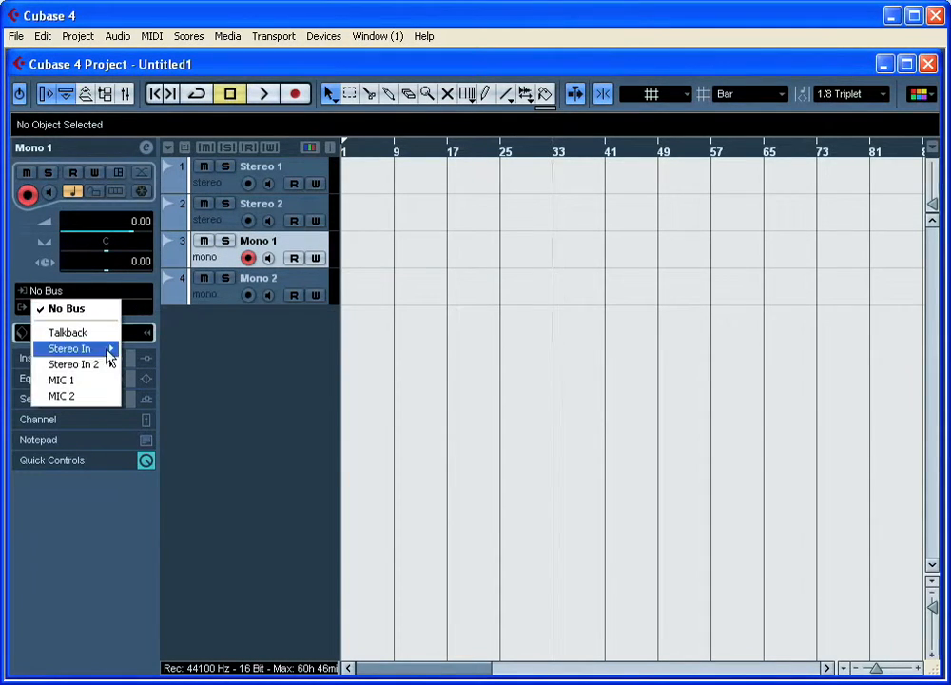
{"action": "left_click", "coordinate": [94, 383]}
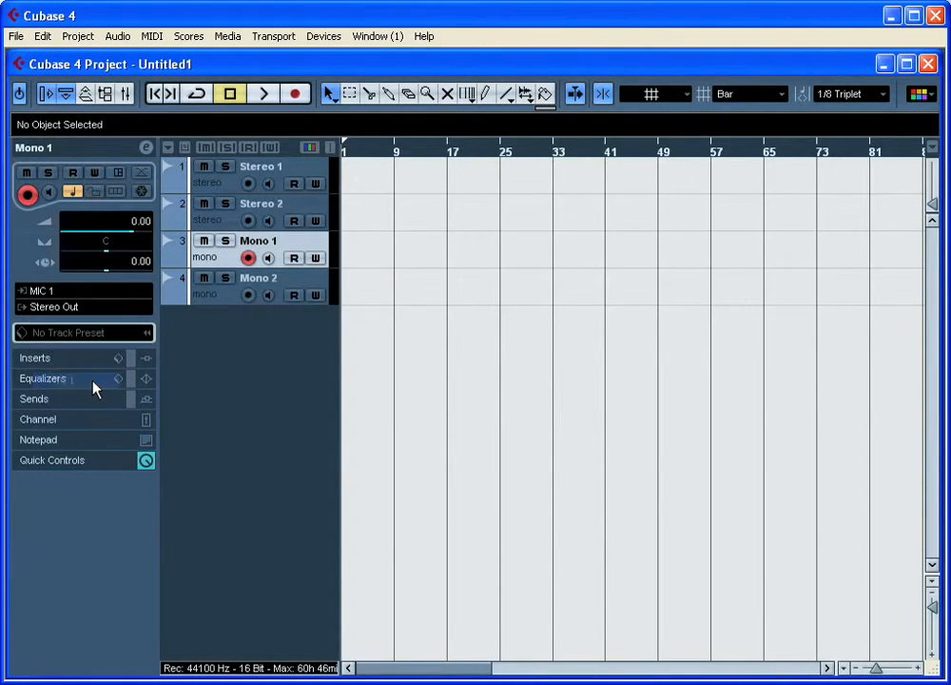
{"action": "left_click", "coordinate": [210, 300]}
{"action": "left_click", "coordinate": [114, 297]}
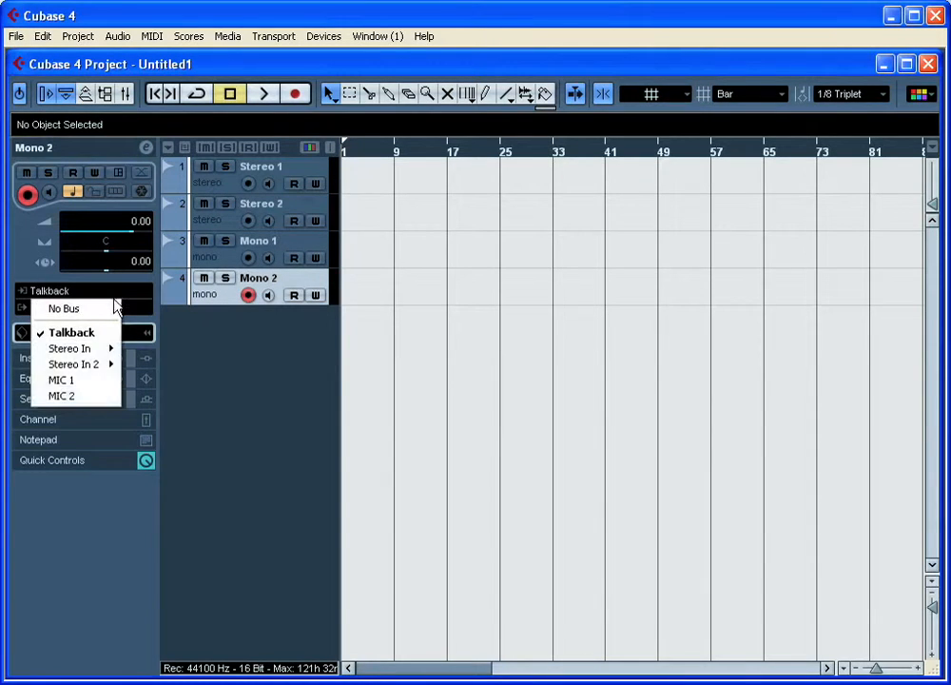
{"action": "left_click", "coordinate": [93, 394]}
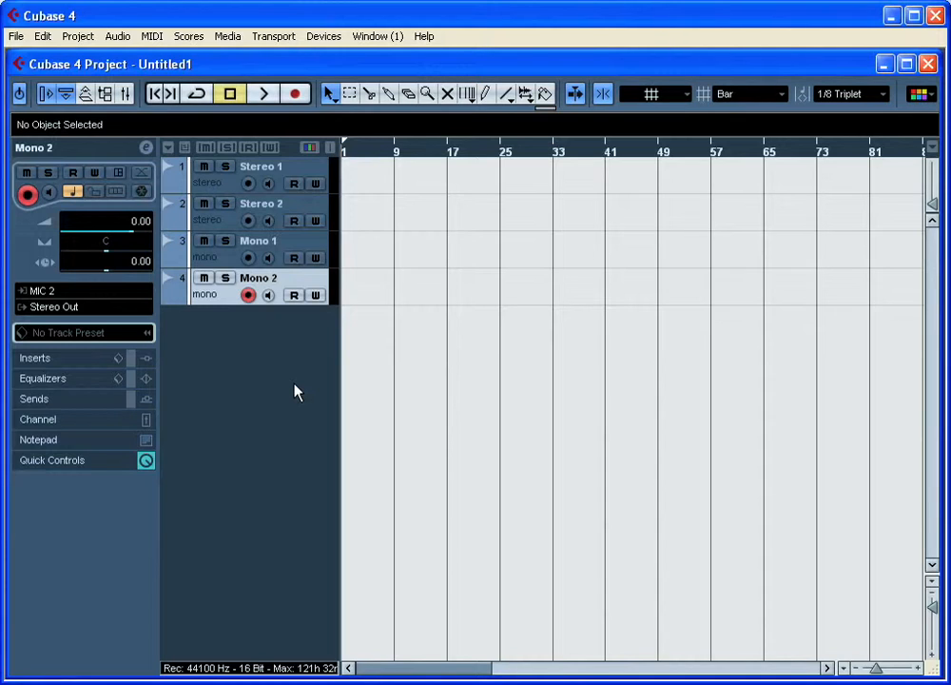
- Open the mixer, reveal all the input channels beside the track channels, and hide them again
{"action": "key", "text": "F3"}
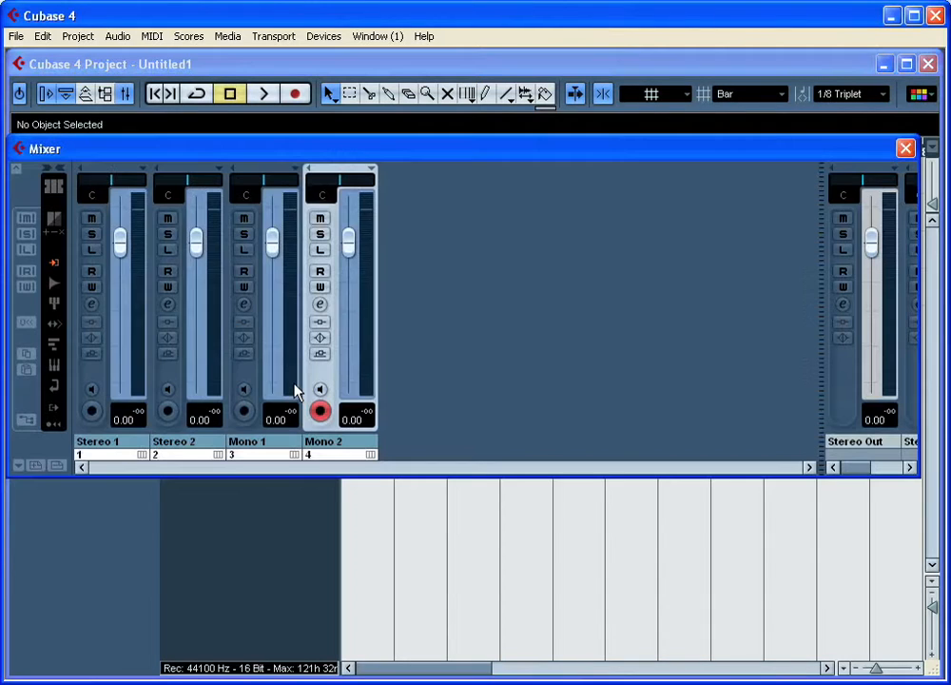
{"action": "left_click", "coordinate": [52, 263]}
{"action": "left_click_drag", "start_coordinate": [238, 424], "coordinate": [431, 424]}
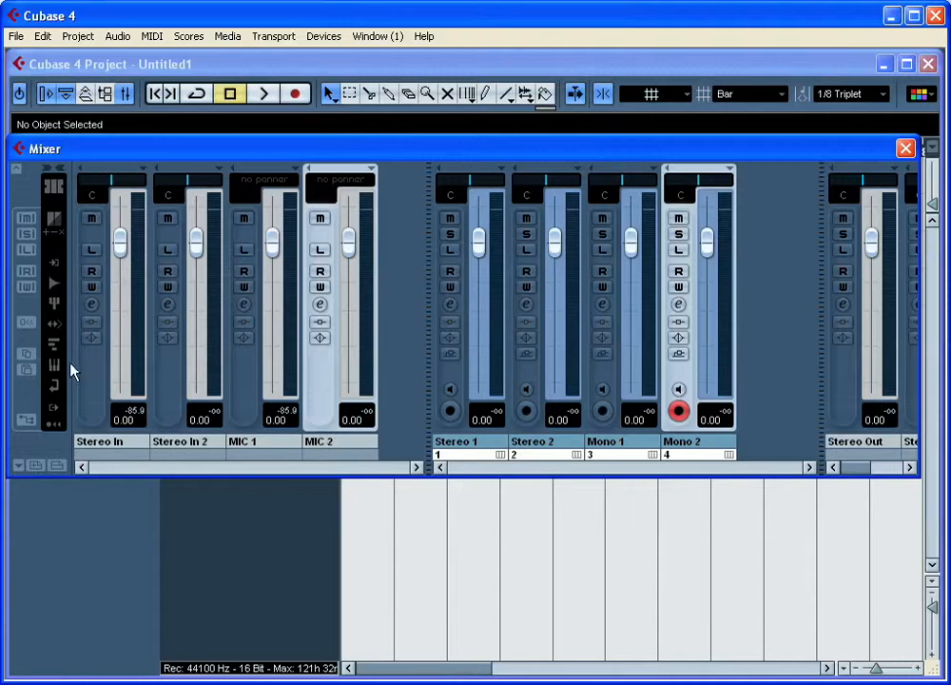
{"action": "left_click", "coordinate": [54, 268]}
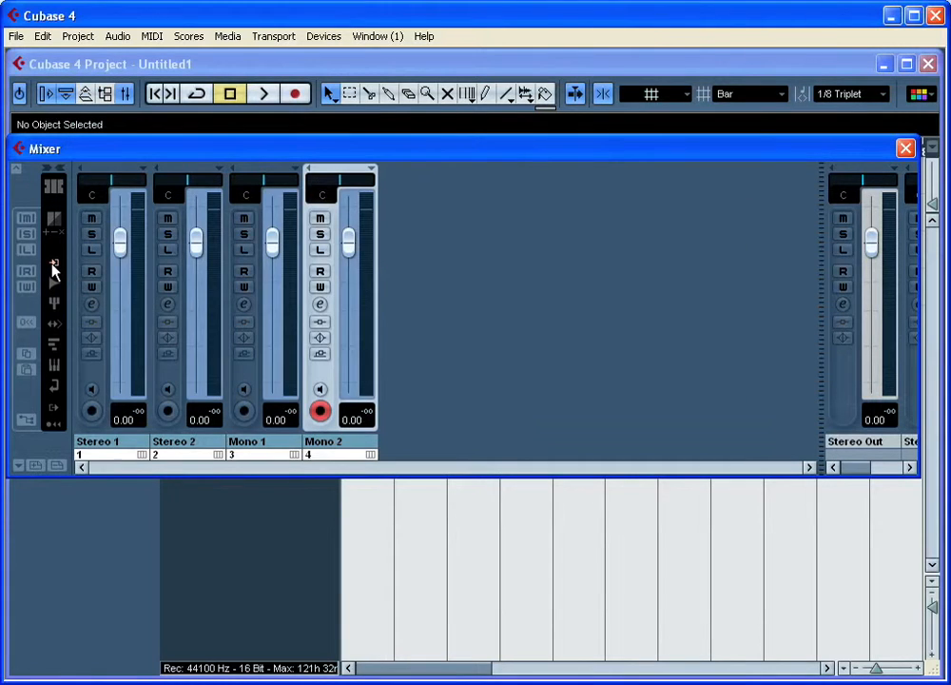
- Examine each channel's input and output routing in the mixer with the EQ section collapsed, close the mixer, and select the Stereo 1 track
{"action": "left_click", "coordinate": [15, 168]}
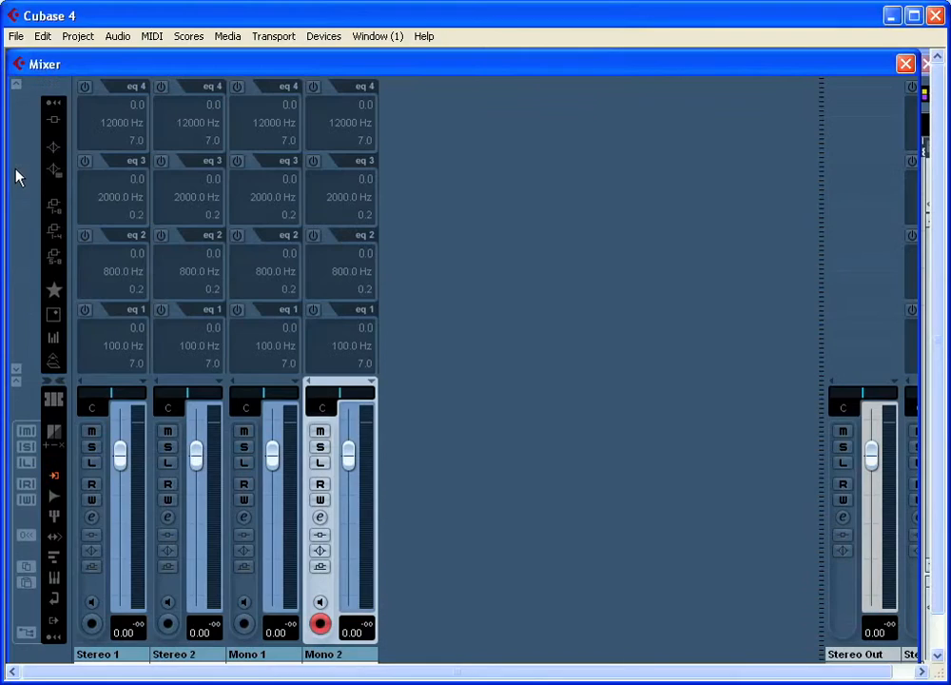
{"action": "left_click", "coordinate": [15, 83]}
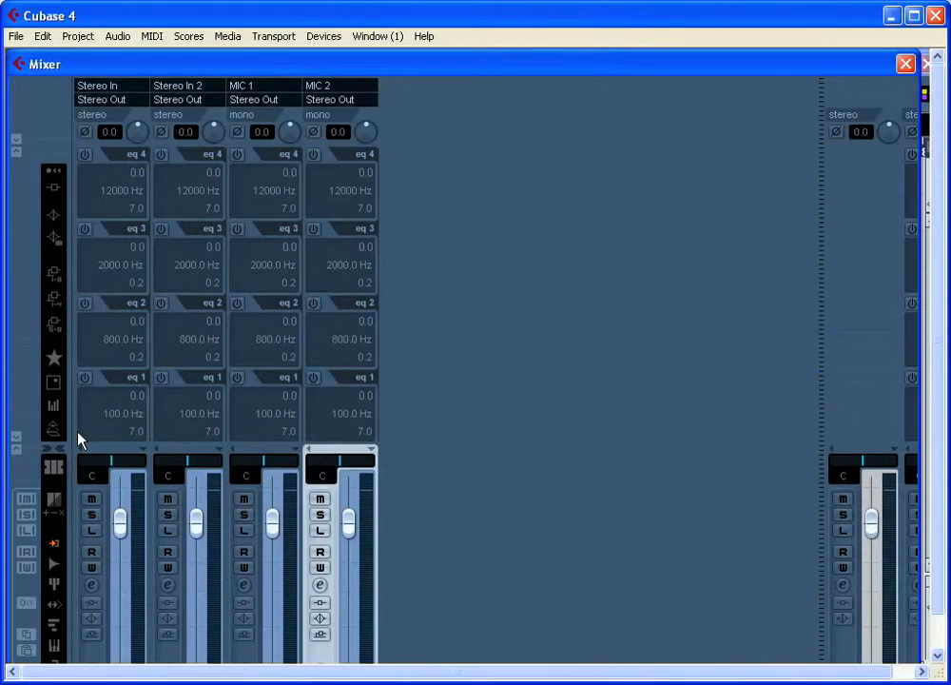
{"action": "left_click", "coordinate": [16, 438]}
{"action": "left_click_drag", "start_coordinate": [181, 364], "coordinate": [196, 202]}
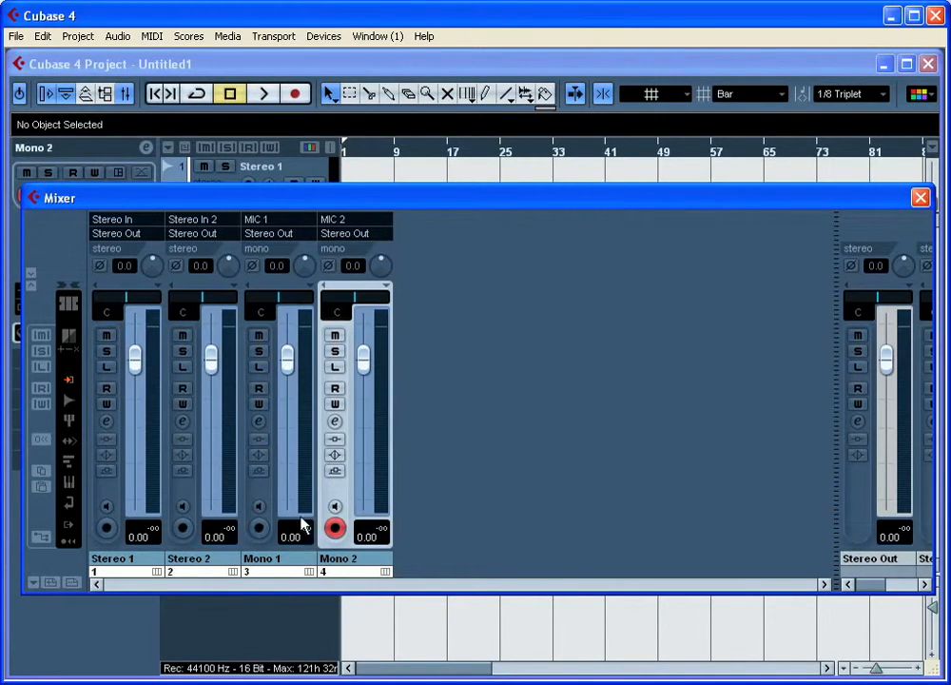
{"action": "left_click", "coordinate": [919, 197]}
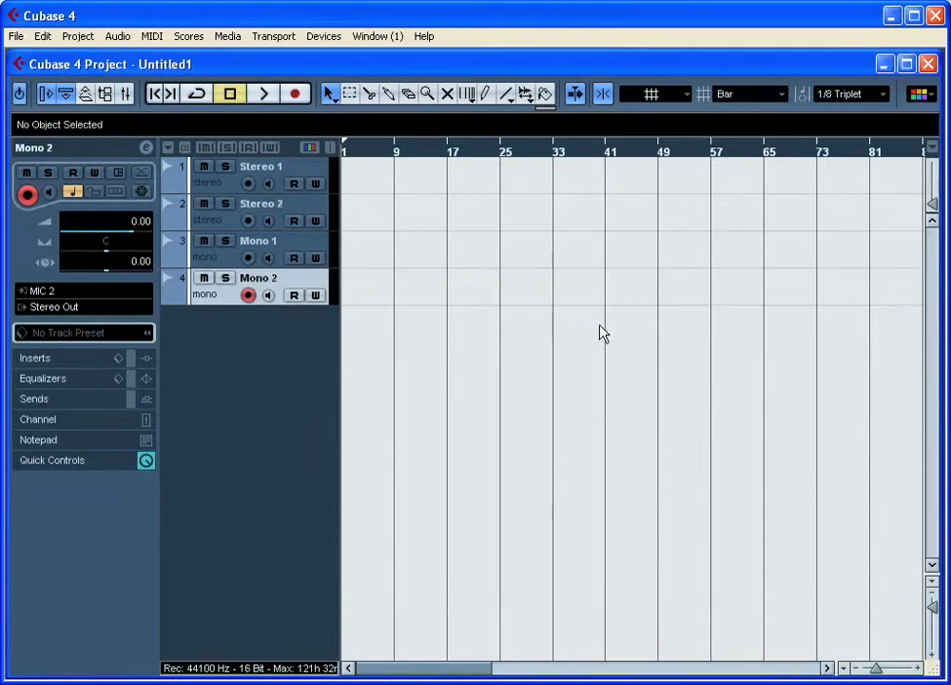
{"action": "left_click", "coordinate": [307, 170]}
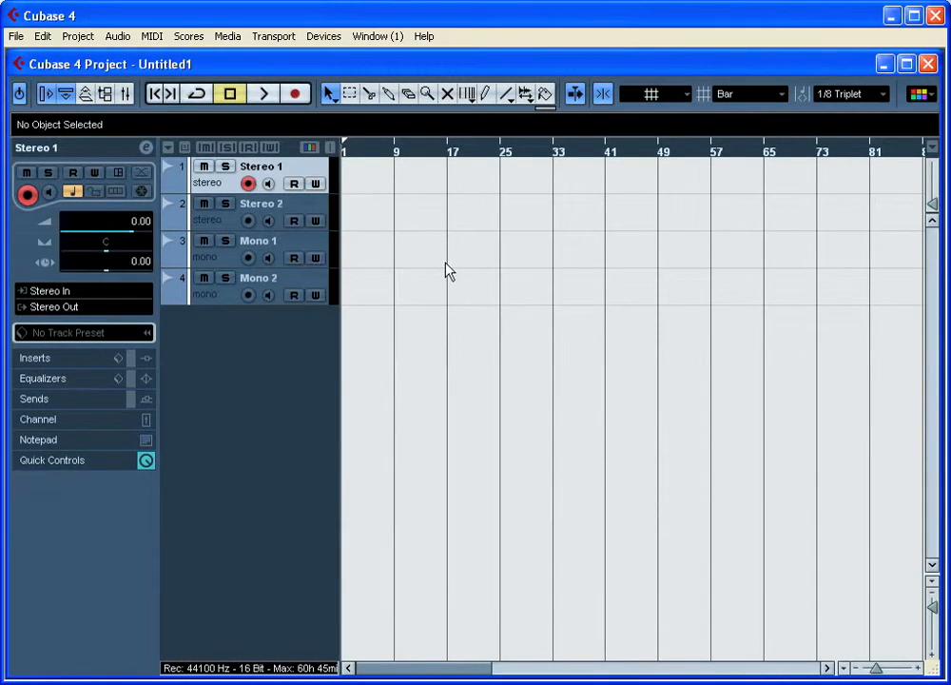